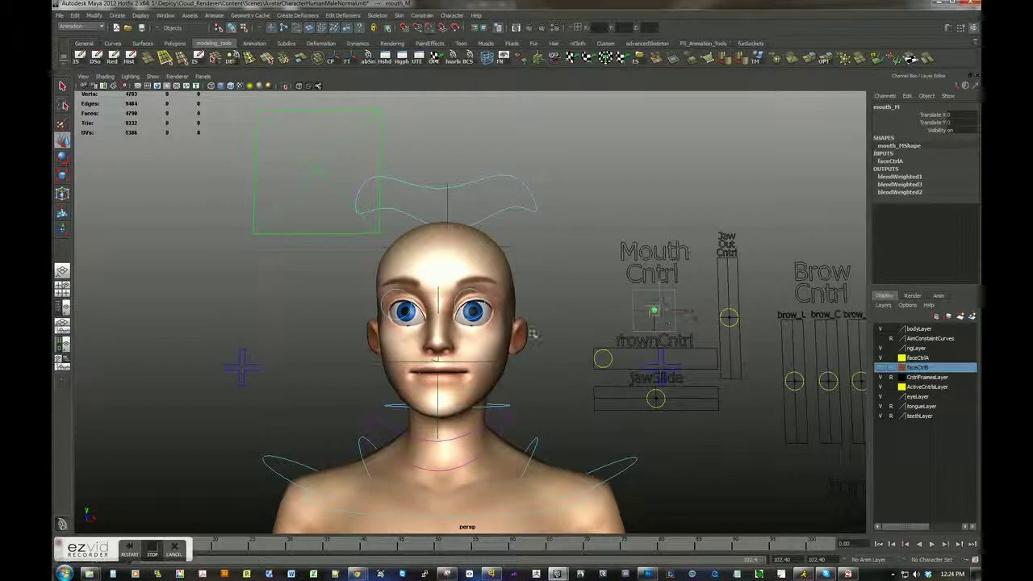
# Try out the Cross attribute of the square eye aim control and select the head control.
pyautogui.click(353, 111)
pyautogui.click(938, 138)
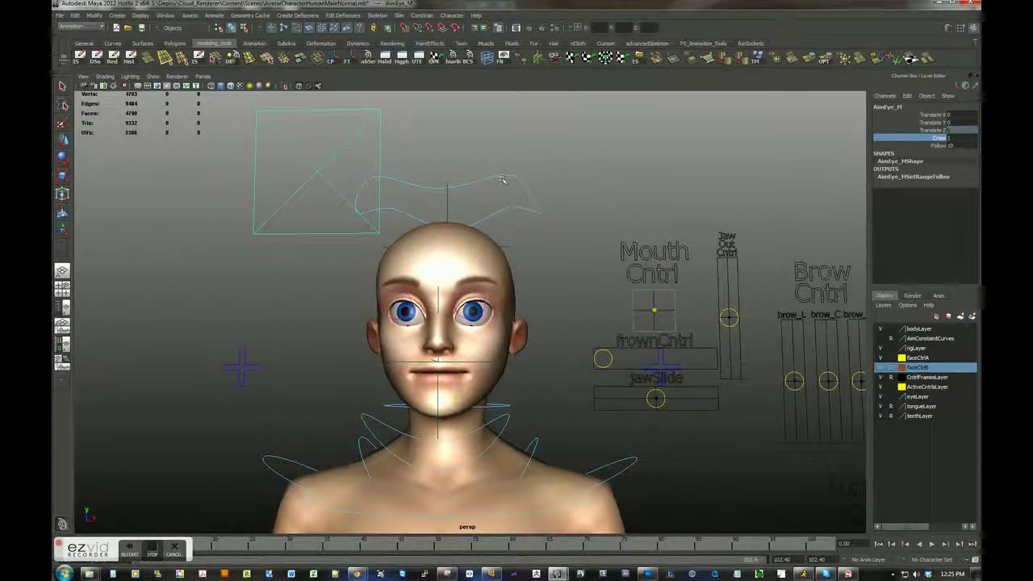
pyautogui.click(498, 202)
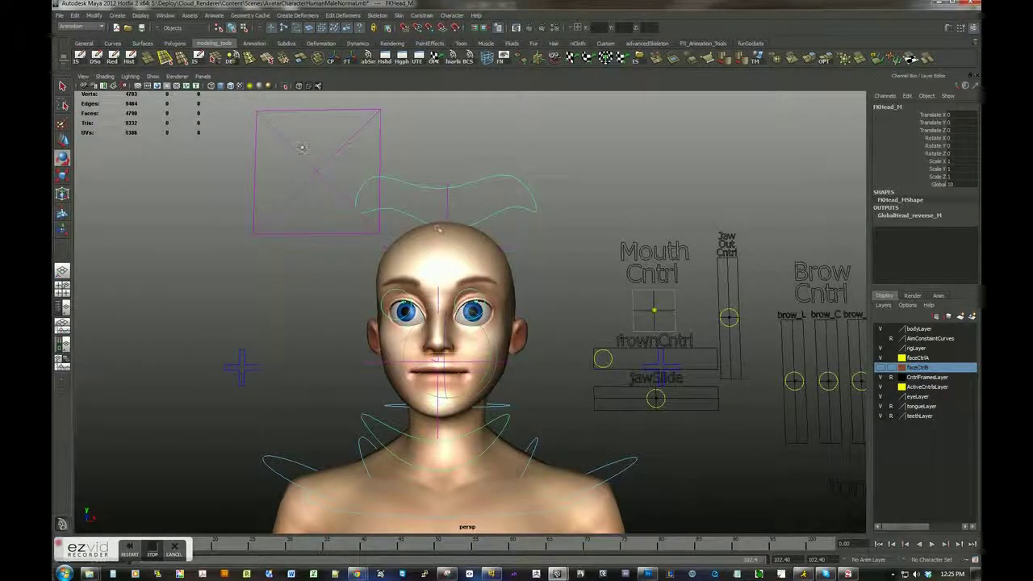
# Set the eye aim control's Follow attribute to 0 and test the eye tracking by rotating the head control.
pyautogui.click(302, 148)
pyautogui.click(949, 150)
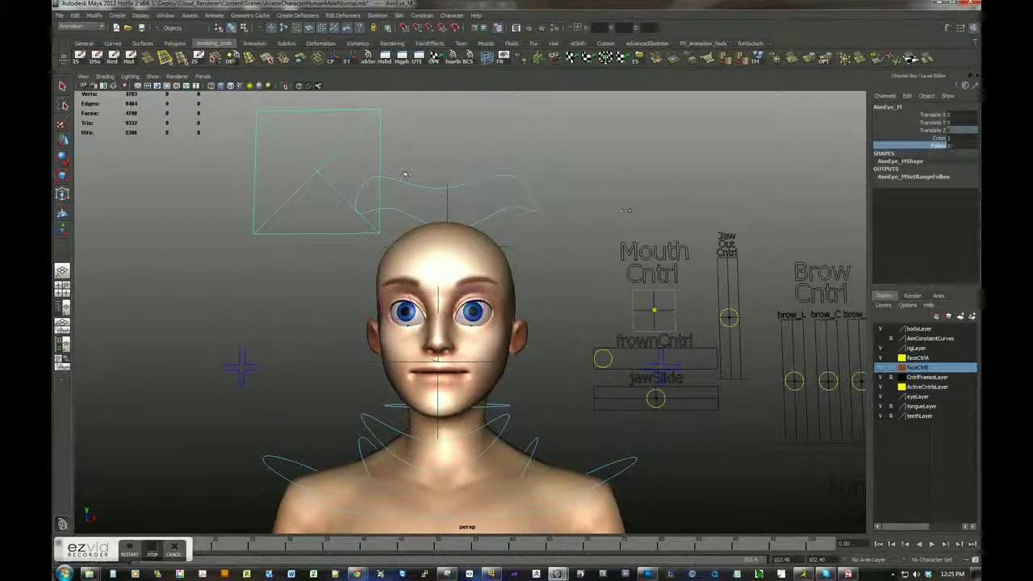
pyautogui.click(497, 201)
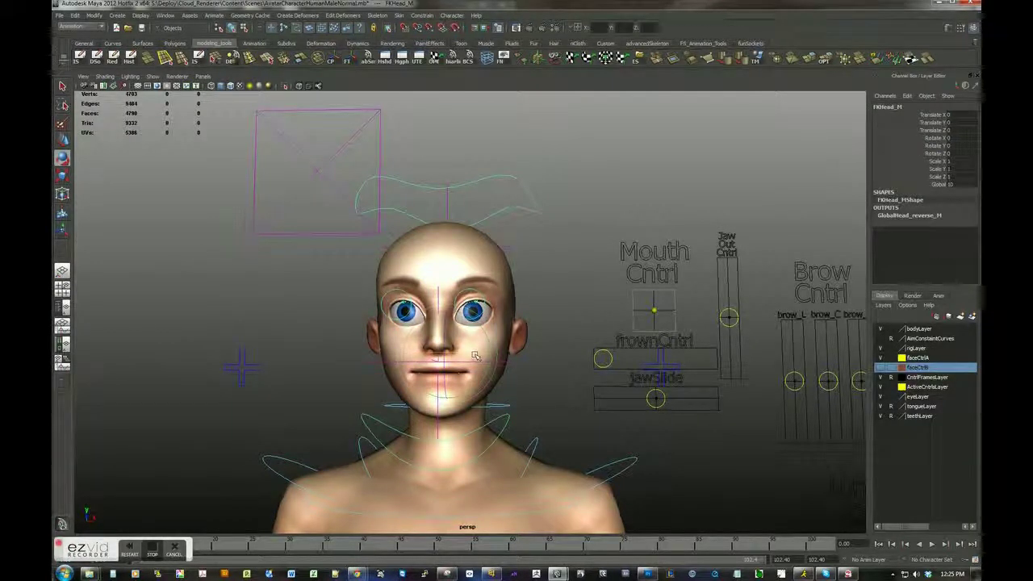
pyautogui.moveTo(471, 356); pyautogui.dragTo(496, 368)
pyautogui.click(381, 149)
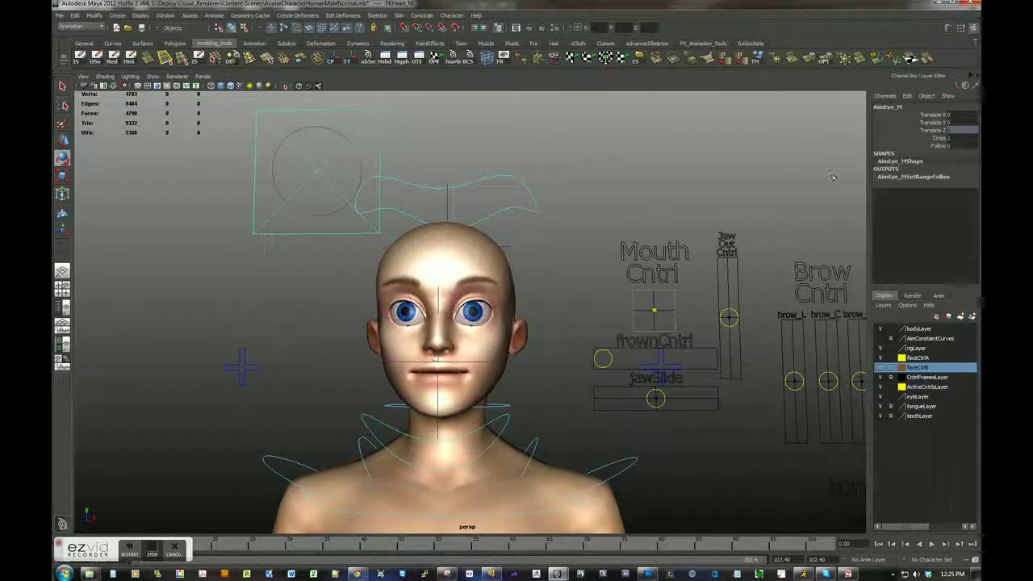
pyautogui.click(936, 146)
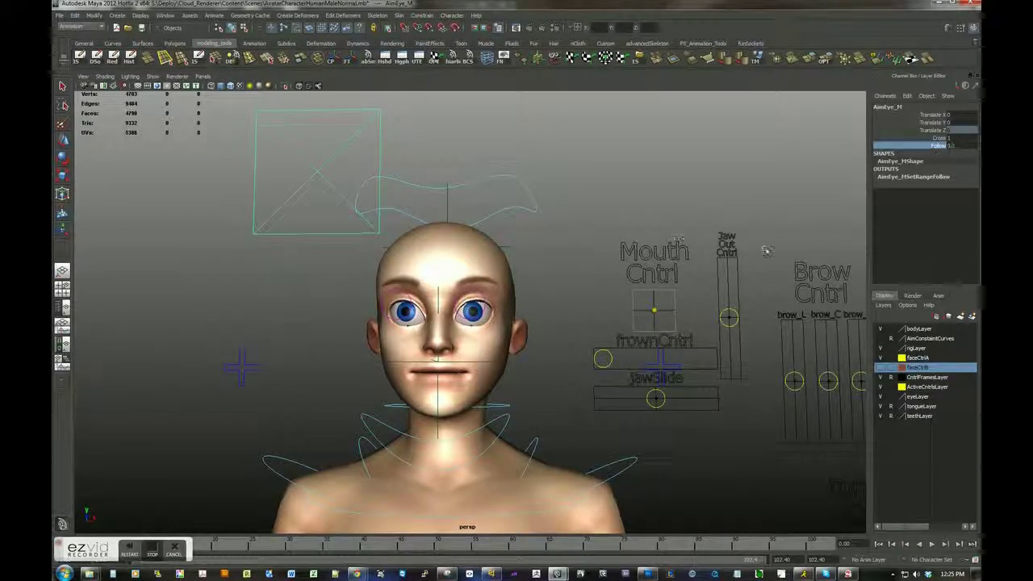
# Try out the Jaw Out Cntrl slider, raising it to about 0.67 in side view and moving it back down.
pyautogui.click(642, 305)
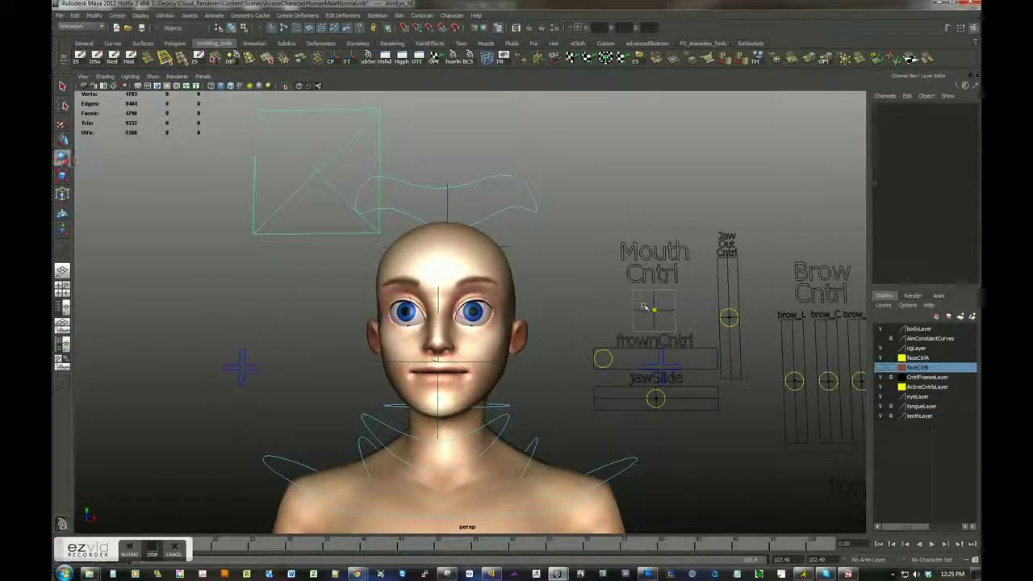
pyautogui.click(724, 305)
pyautogui.press('w')
pyautogui.moveTo(724, 305); pyautogui.dragTo(638, 271)
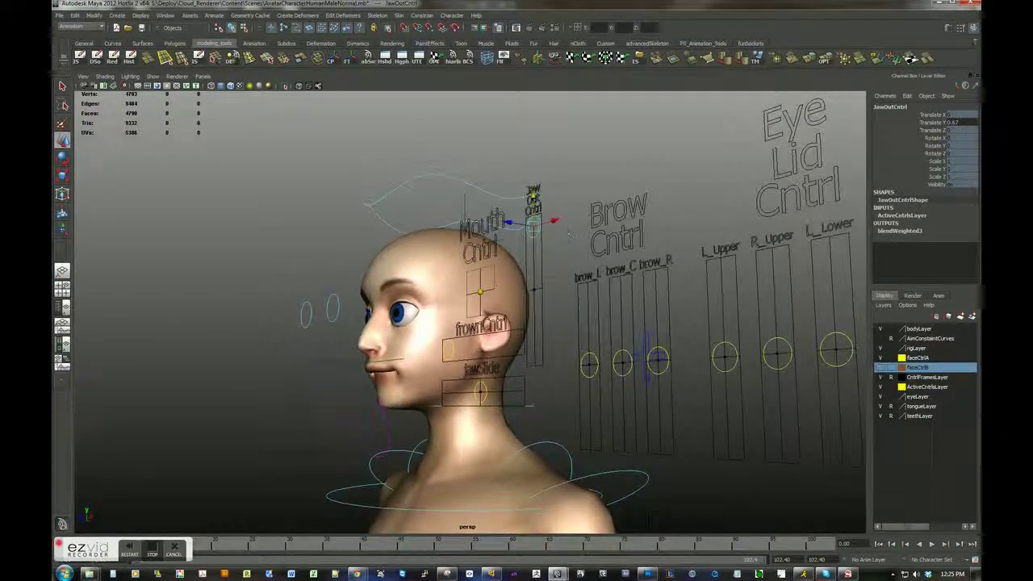
pyautogui.moveTo(534, 206); pyautogui.dragTo(534, 298)
# Try out the frownCntrl and jawSlide sliders while viewing the face from the front.
pyautogui.keyDown('alt'); pyautogui.moveTo(535, 299); pyautogui.dragTo(622, 365); pyautogui.keyUp('alt')
pyautogui.press('q')
pyautogui.click(606, 367)
pyautogui.press('w')
pyautogui.click(651, 403)
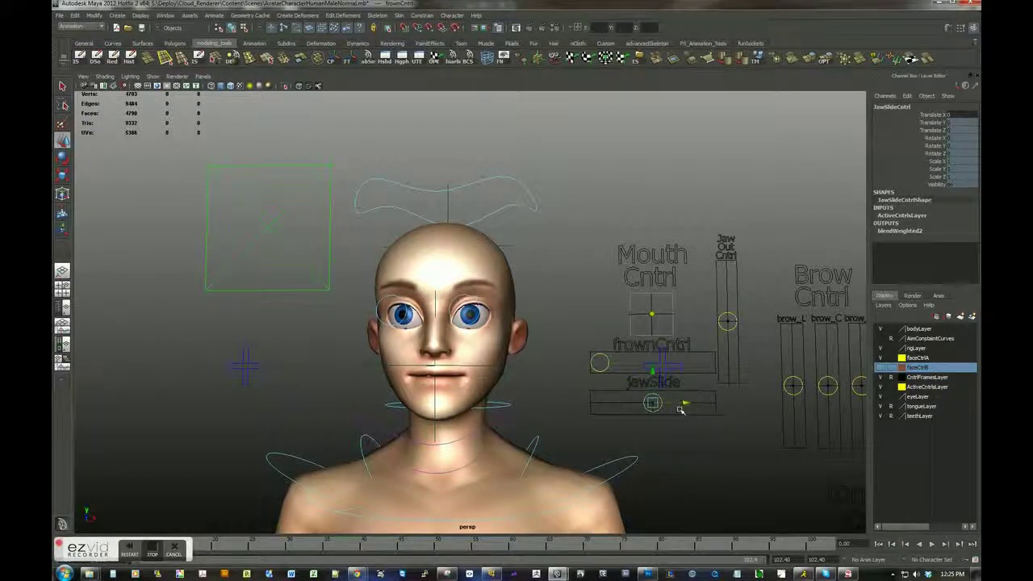
pyautogui.moveTo(658, 408)
pyautogui.mouseDown()
pyautogui.moveTo(610, 405)
pyautogui.moveTo(719, 405)
pyautogui.moveTo(609, 405)
pyautogui.moveTo(705, 410)
pyautogui.moveTo(652, 404)
pyautogui.mouseUp()
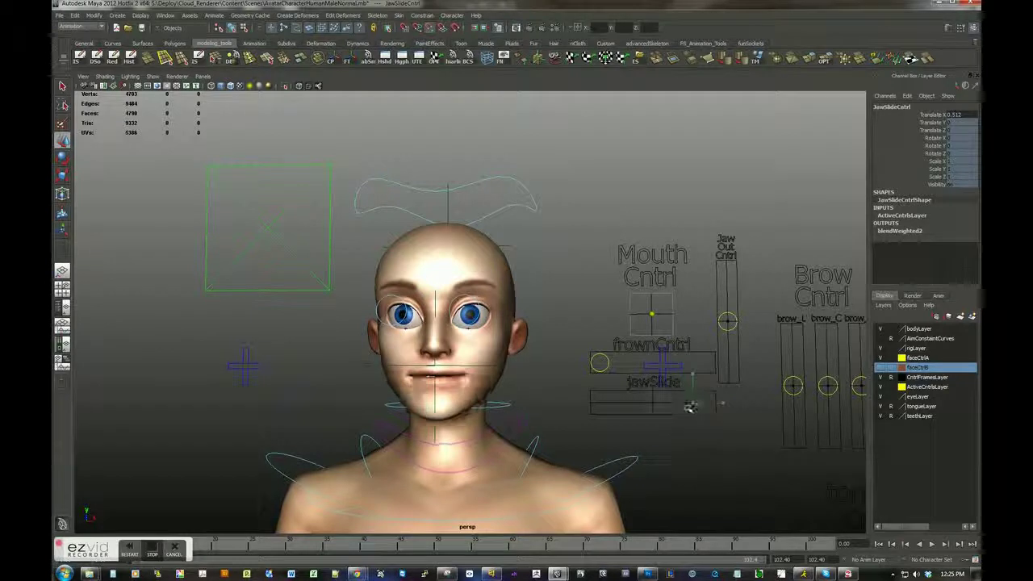
# Show the faceCtrlB layer so the detailed facial control points appear on the head.
pyautogui.click(880, 367)
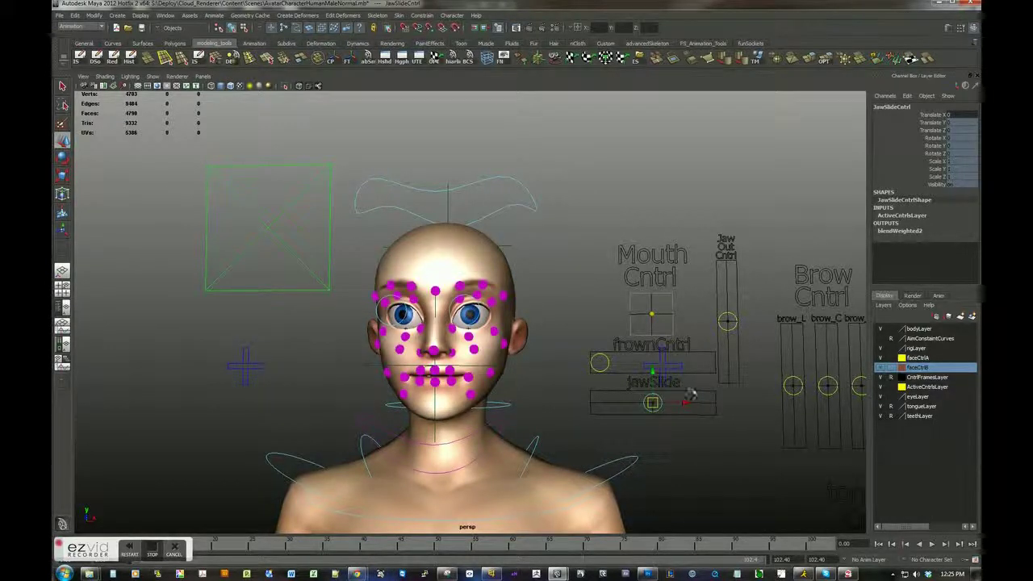
pyautogui.scroll(5, 562, 397)
pyautogui.scroll(2, 563, 397)
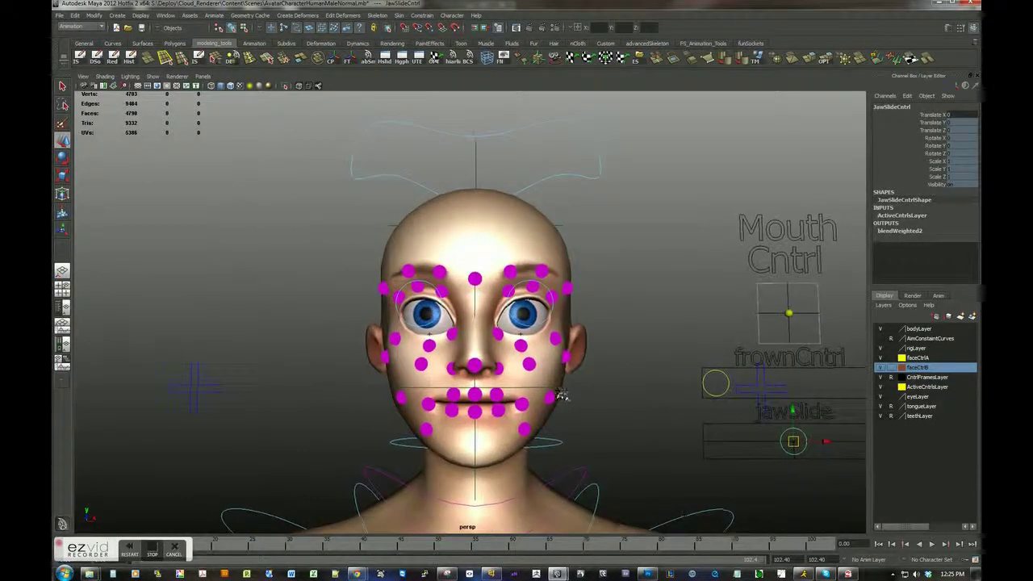
# Try out the outer left eyebrow controls and the left cheek control on the face.
pyautogui.click(535, 270)
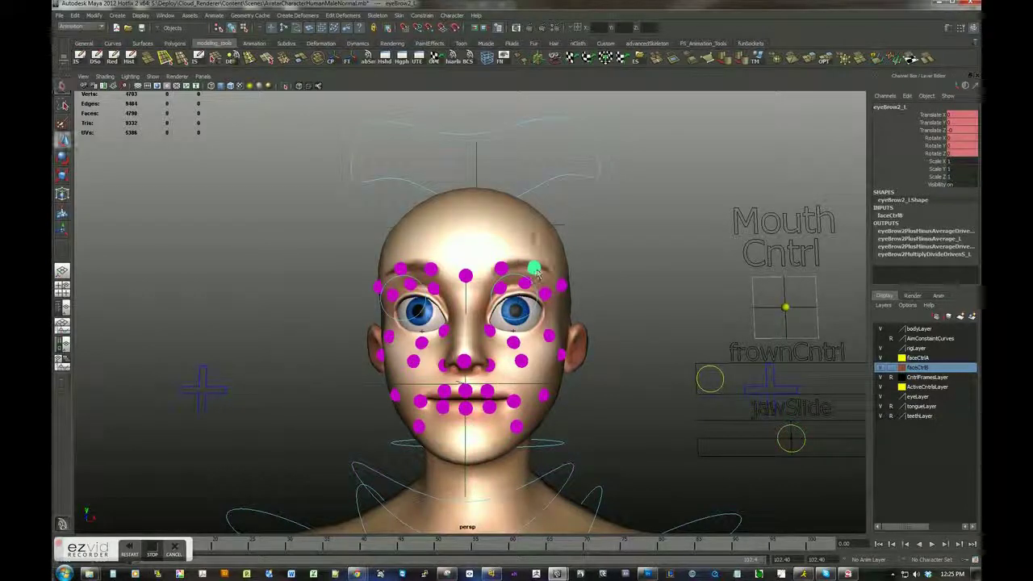
pyautogui.moveTo(546, 276); pyautogui.dragTo(569, 308)
pyautogui.click(561, 287)
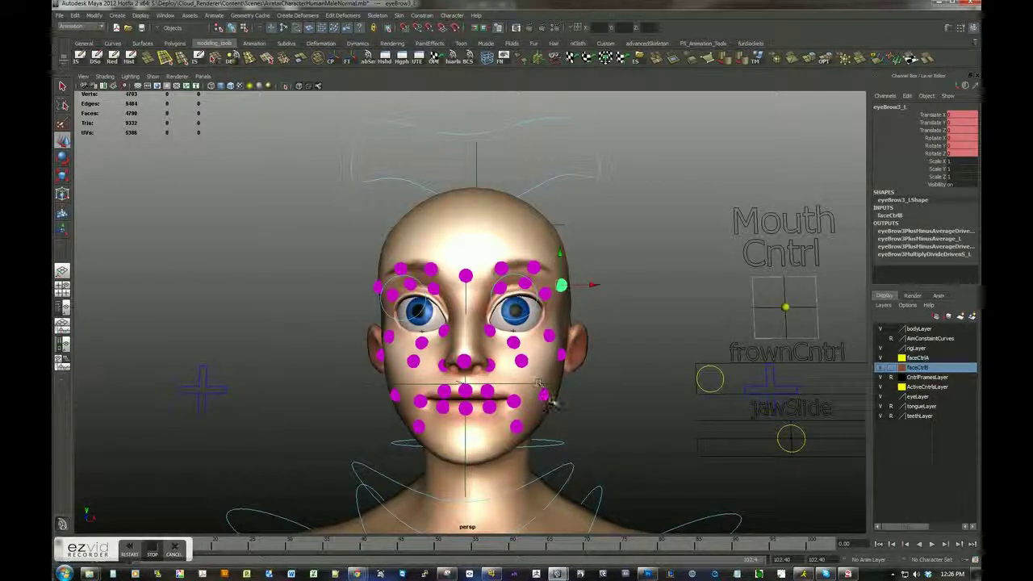
pyautogui.click(546, 395)
pyautogui.moveTo(546, 396)
pyautogui.mouseDown()
pyautogui.moveTo(583, 396)
pyautogui.moveTo(553, 406)
pyautogui.moveTo(544, 395)
pyautogui.mouseUp()
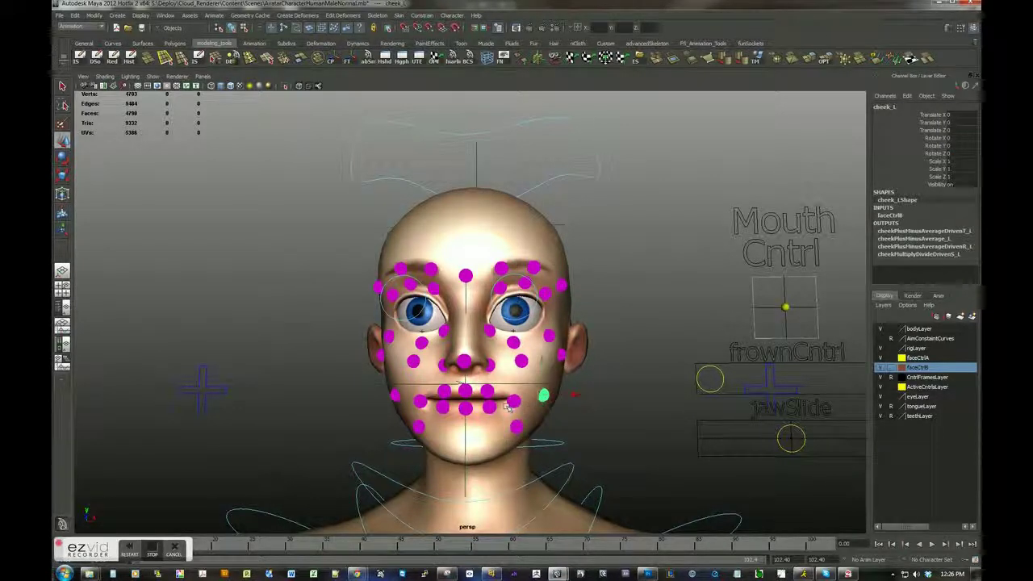
# Try out the nose tip control and the left nose corner control.
pyautogui.click(465, 360)
pyautogui.moveTo(465, 361)
pyautogui.mouseDown()
pyautogui.moveTo(485, 351)
pyautogui.moveTo(462, 367)
pyautogui.moveTo(473, 362)
pyautogui.mouseUp()
pyautogui.click(490, 365)
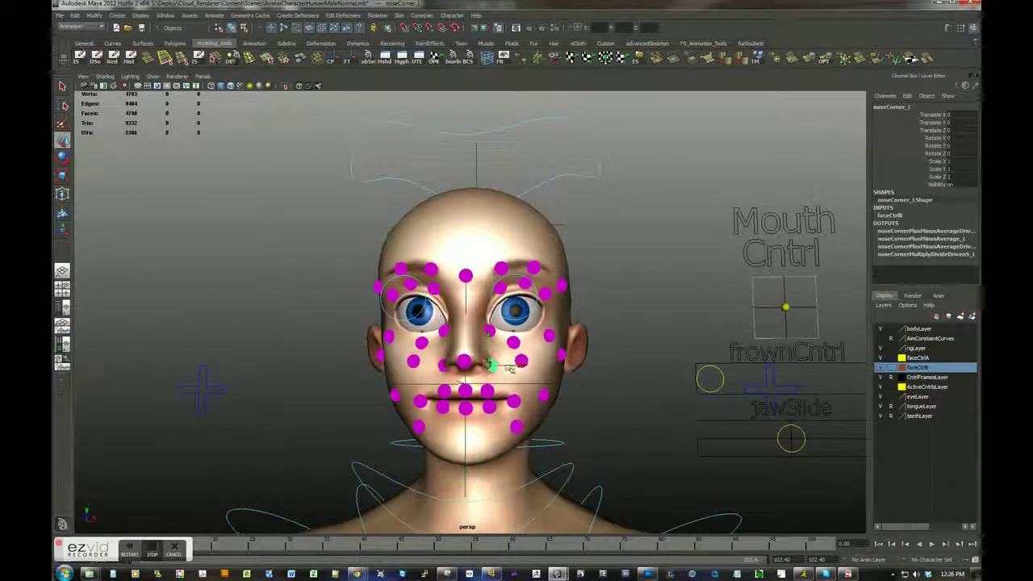
# Try out the middle upper lip, left lower lip and left mouth corner controls.
pyautogui.click(465, 390)
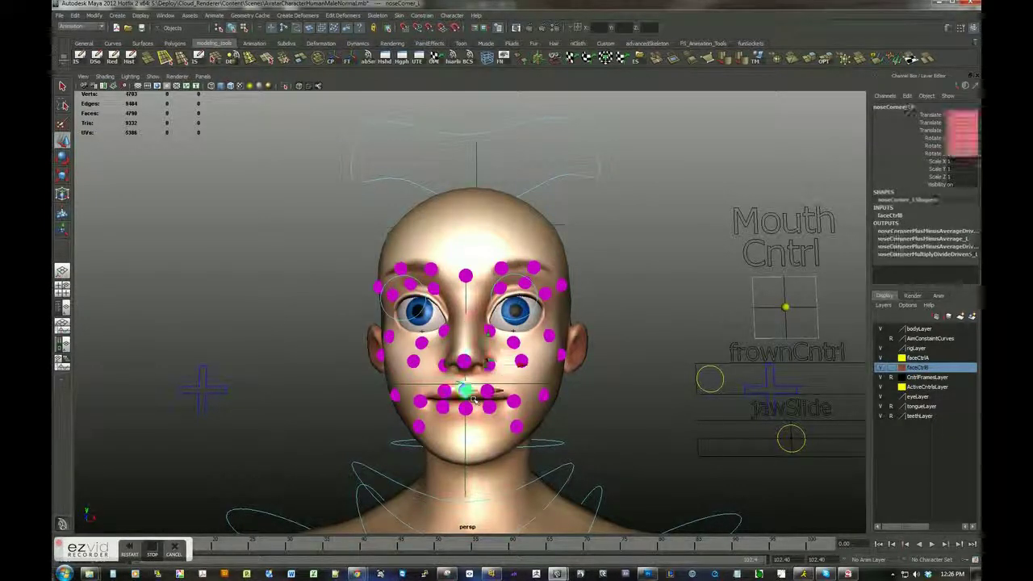
pyautogui.moveTo(465, 391); pyautogui.dragTo(535, 440)
pyautogui.click(490, 408)
pyautogui.click(515, 401)
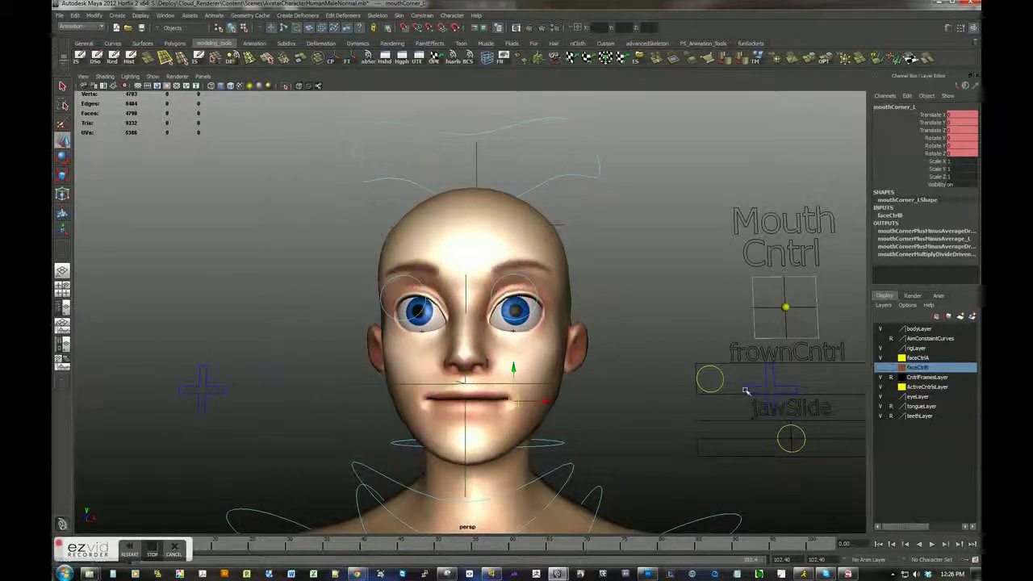
# Try out the brow_L, brow_C and brow_R sliders of the Brow Cntrl, undoing the last change.
pyautogui.scroll(-3, 647, 402)
pyautogui.keyDown('alt'); pyautogui.moveTo(648, 402); pyautogui.dragTo(715, 313); pyautogui.keyUp('alt')
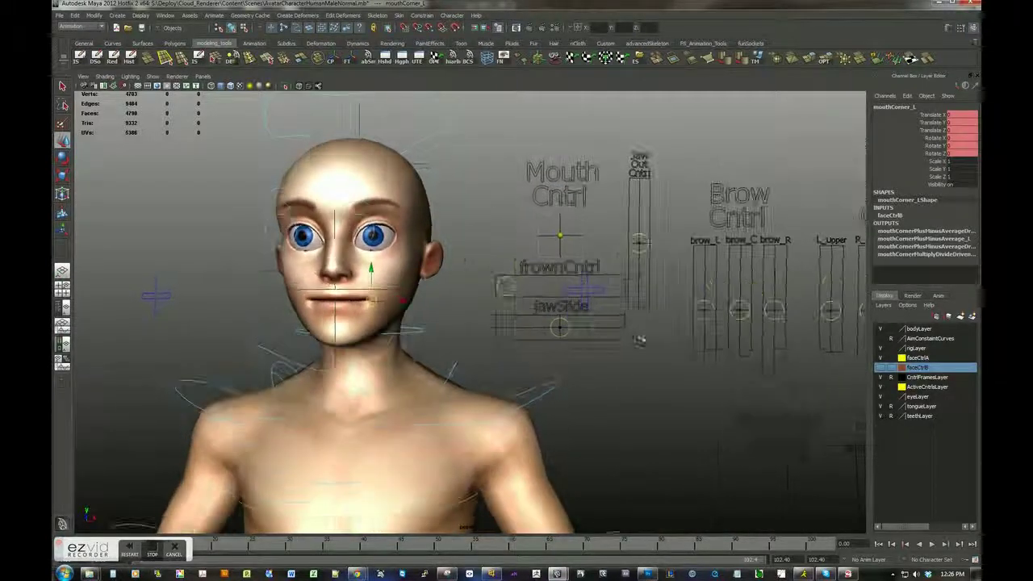
pyautogui.click(704, 308)
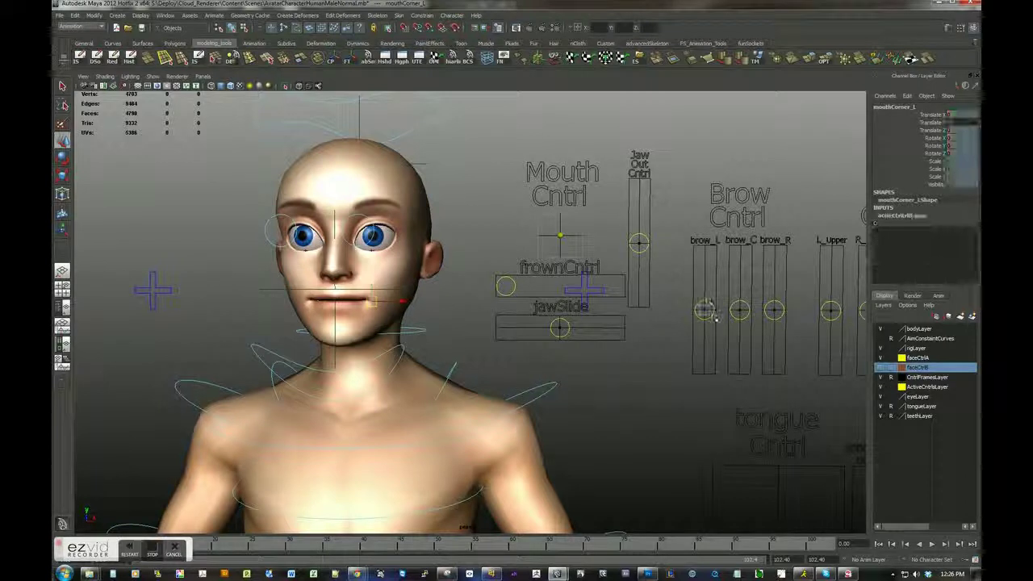
pyautogui.moveTo(704, 308); pyautogui.dragTo(704, 277)
pyautogui.click(740, 309)
pyautogui.moveTo(740, 309); pyautogui.dragTo(765, 339)
pyautogui.click(773, 309)
pyautogui.hotkey('ctrl', 'z')
# Try out the upper and lower sliders of the Eye Lid Cntrl for both eyes.
pyautogui.keyDown('alt'); pyautogui.moveTo(759, 343); pyautogui.dragTo(700, 303, button='middle'); pyautogui.keyUp('alt')
pyautogui.click(699, 301)
pyautogui.click(728, 295)
pyautogui.press('w')
pyautogui.moveTo(711, 272); pyautogui.dragTo(718, 323)
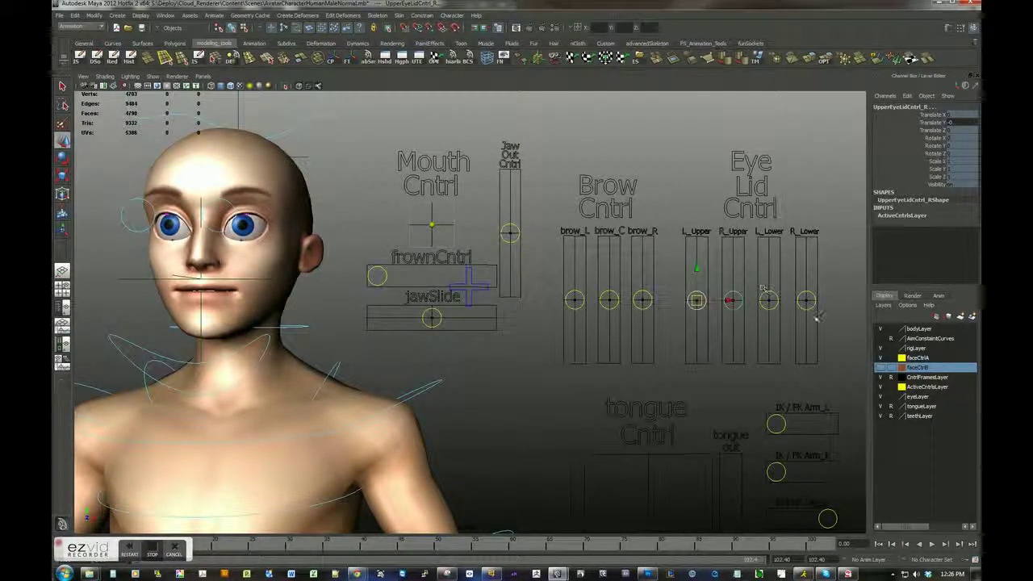
pyautogui.moveTo(784, 273)
pyautogui.mouseDown()
pyautogui.moveTo(779, 242)
pyautogui.moveTo(799, 259)
pyautogui.mouseUp()
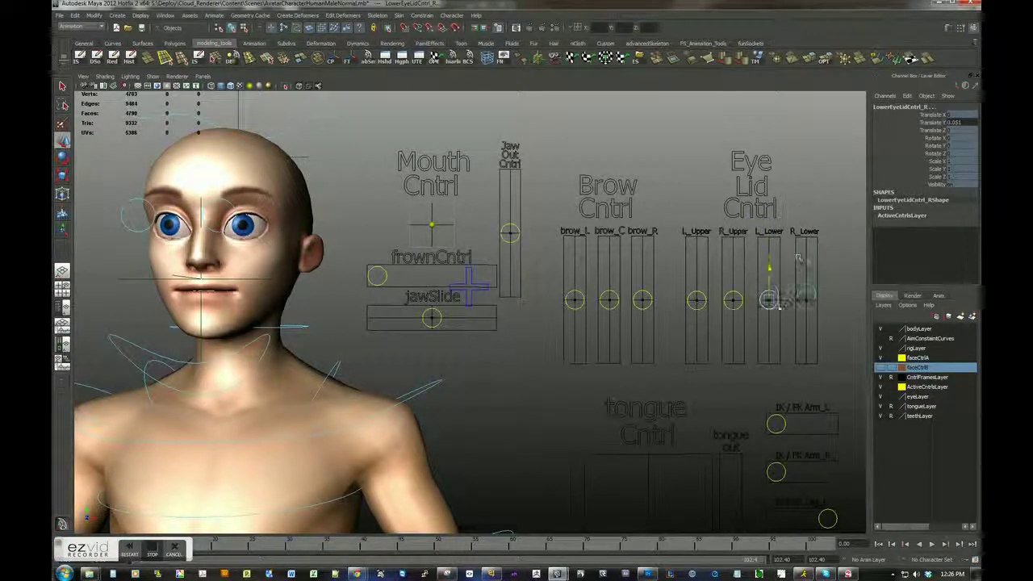
# Open the character's mouth by lowering the Mouth Cntrl to about -0.75 in Translate Y.
pyautogui.keyDown('alt'); pyautogui.moveTo(537, 422); pyautogui.dragTo(639, 349); pyautogui.keyUp('alt')
pyautogui.click(502, 144)
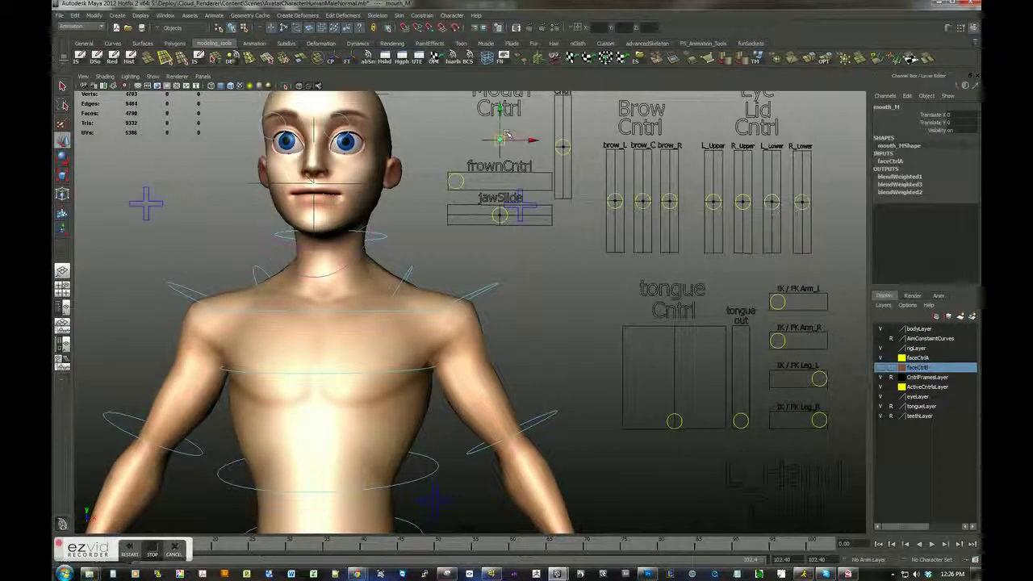
pyautogui.moveTo(499, 143); pyautogui.dragTo(500, 155)
# Try out the tongue Cntrl and extend the tongue out slider to about 0.67, checking it from the side.
pyautogui.moveTo(654, 394); pyautogui.dragTo(678, 394)
pyautogui.moveTo(741, 420); pyautogui.dragTo(737, 342)
pyautogui.keyDown('alt'); pyautogui.moveTo(737, 343); pyautogui.dragTo(564, 315); pyautogui.keyUp('alt')
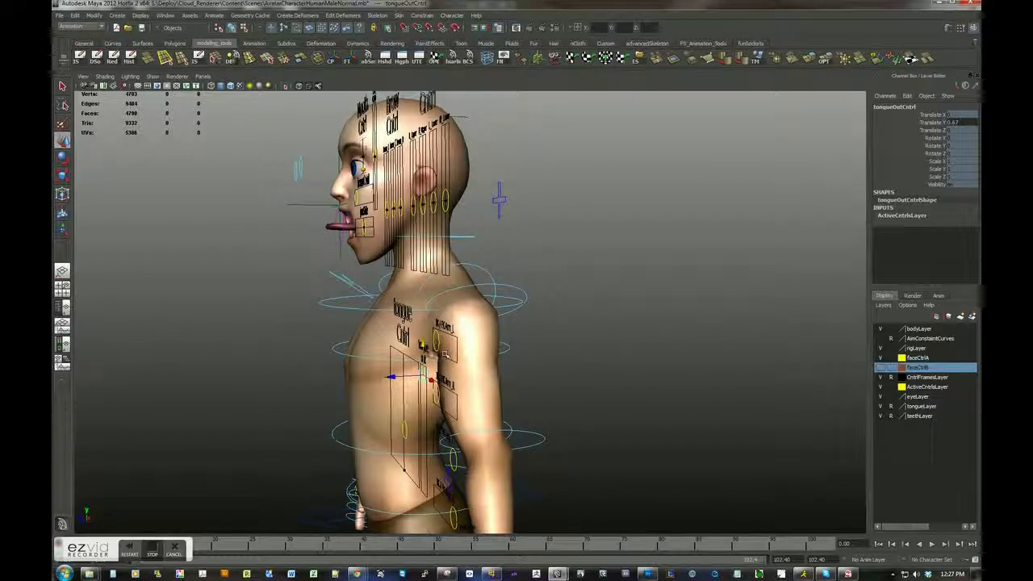
pyautogui.keyDown('alt'); pyautogui.moveTo(422, 454); pyautogui.dragTo(686, 429); pyautogui.keyUp('alt')
pyautogui.click(655, 353)
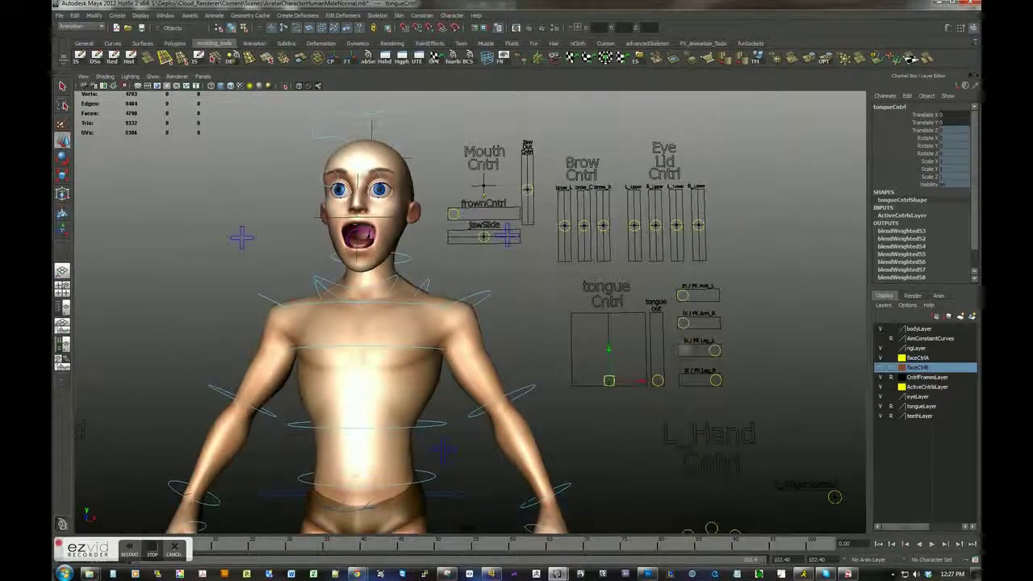
# Try out the IK/FK switches for the arms and legs with the full rig in view.
pyautogui.click(686, 297)
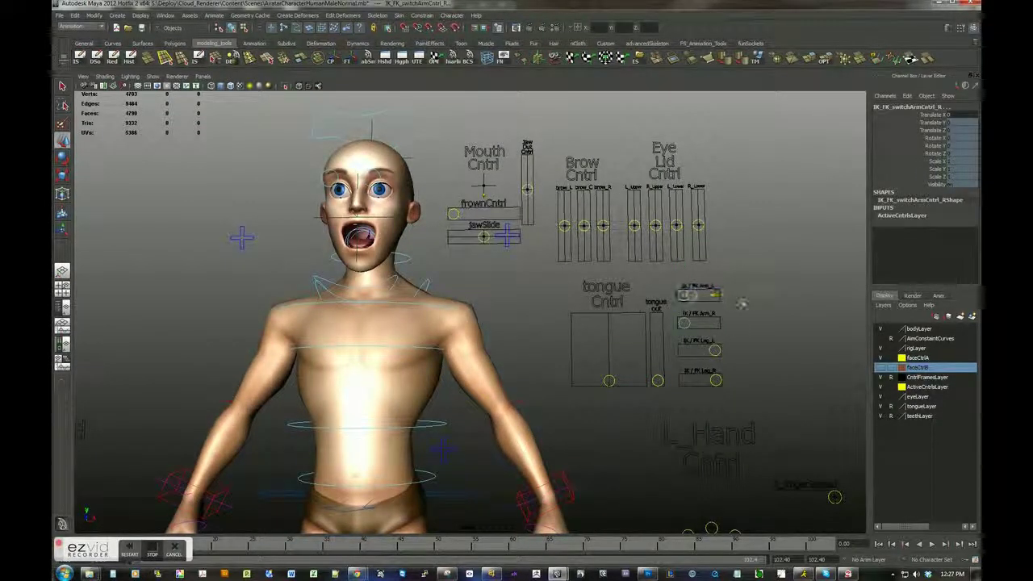
pyautogui.click(716, 349)
pyautogui.press('a')
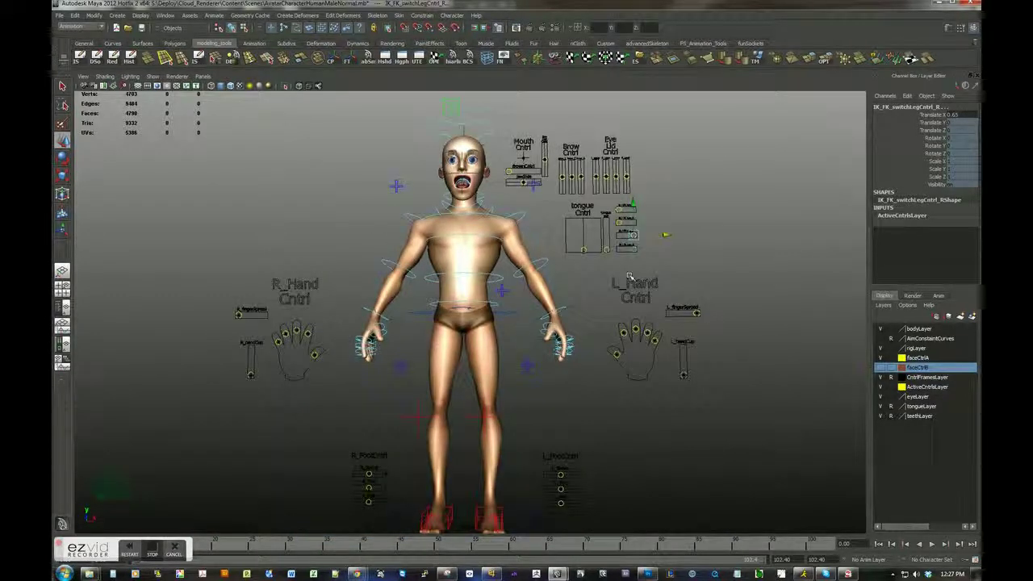
pyautogui.moveTo(671, 246); pyautogui.dragTo(680, 246, button='middle')
# Close the mouth by returning the Mouth Cntrl's Translate Y to 0.
pyautogui.keyDown('alt'); pyautogui.moveTo(635, 282); pyautogui.dragTo(653, 354, button='middle'); pyautogui.keyUp('alt')
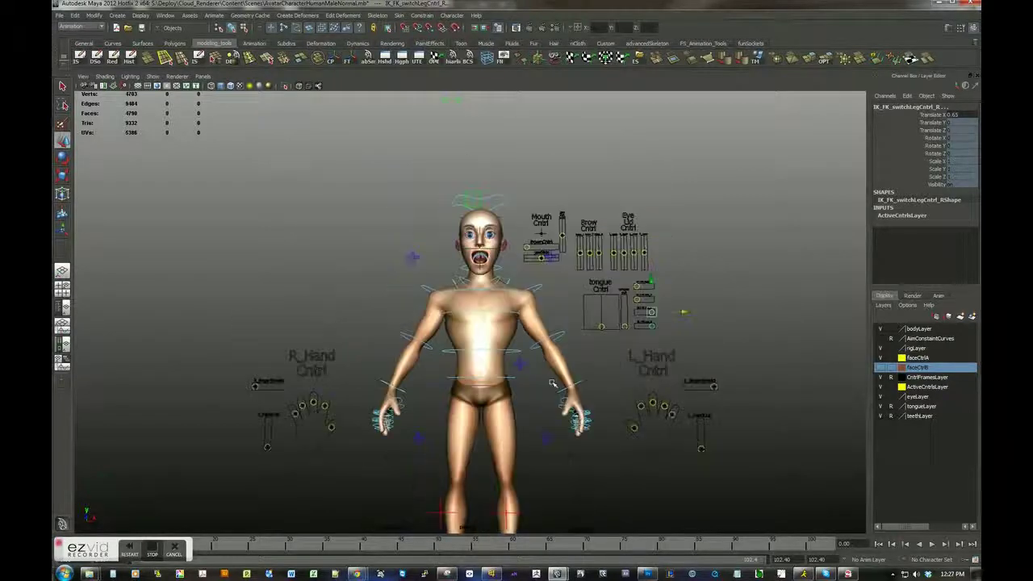
pyautogui.click(548, 247)
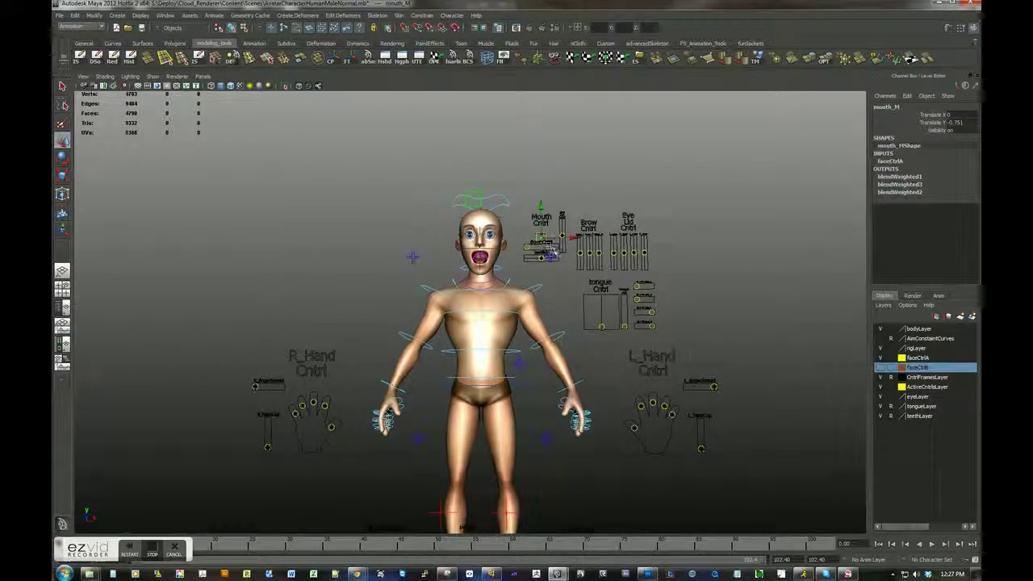
pyautogui.moveTo(551, 251); pyautogui.dragTo(551, 239, button='middle')
# Try out the finger controls of the L_Hand Cntrl and reset their Translate X and Y to 0.
pyautogui.keyDown('alt'); pyautogui.moveTo(551, 239); pyautogui.dragTo(678, 403, button='right'); pyautogui.keyUp('alt')
pyautogui.keyDown('alt'); pyautogui.moveTo(678, 404); pyautogui.dragTo(600, 408, button='middle'); pyautogui.keyUp('alt')
pyautogui.press('q')
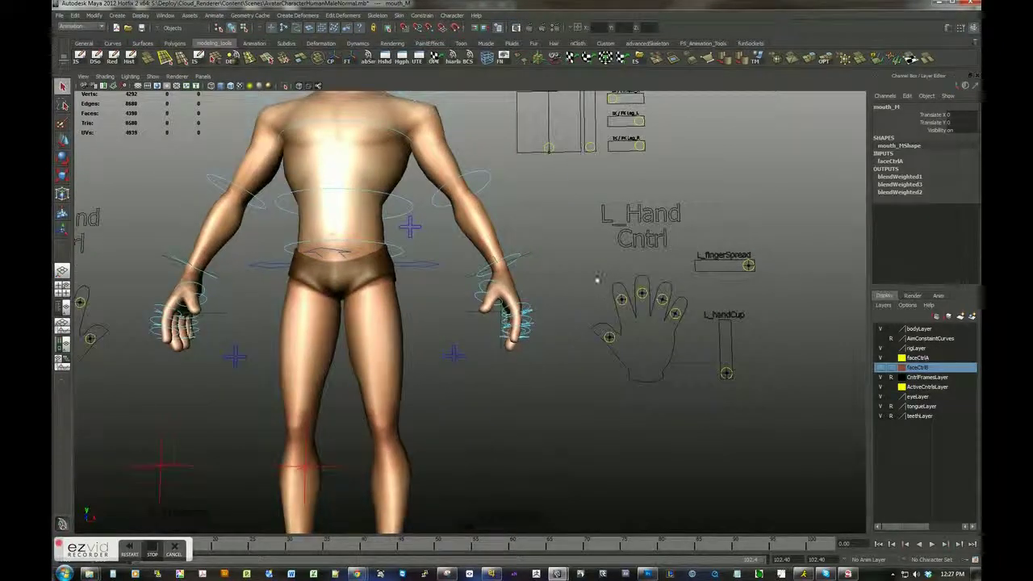
pyautogui.press('w')
pyautogui.moveTo(688, 369); pyautogui.dragTo(729, 291)
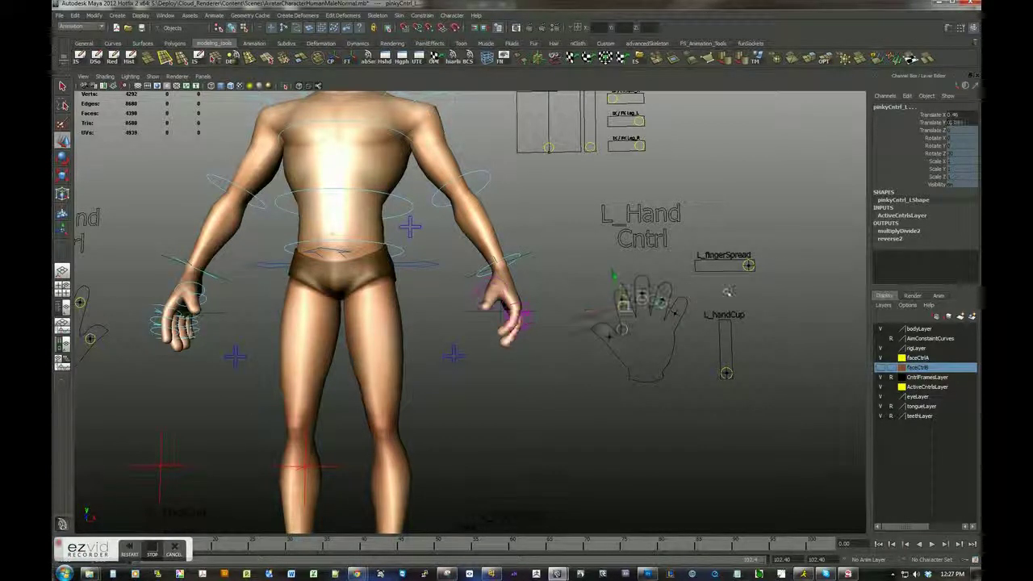
pyautogui.keyDown('shift'); pyautogui.click(952, 115); pyautogui.keyUp('shift')
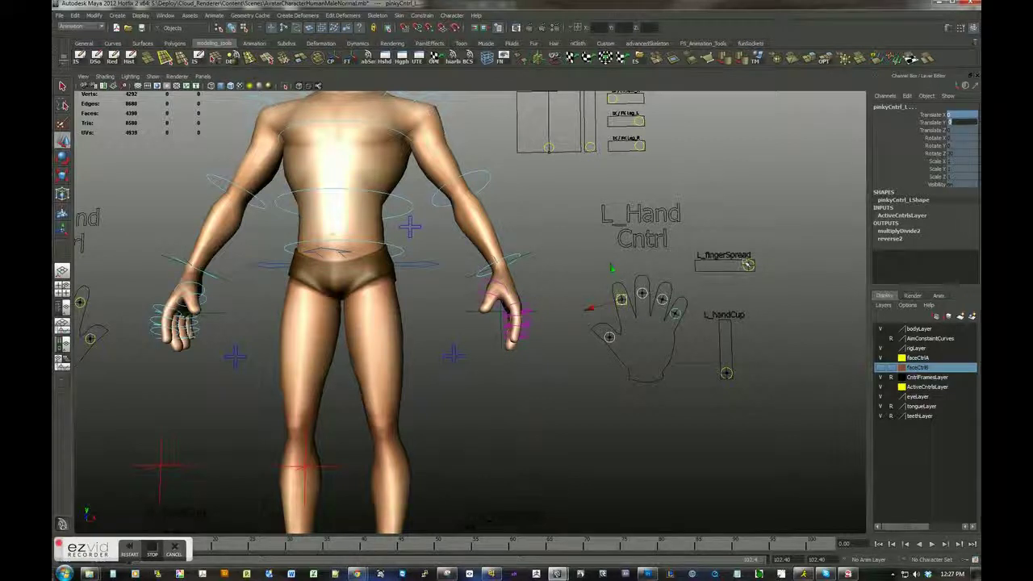
# Try out the L_fingerSpread and L_handCup sliders of the left hand and undo the changes.
pyautogui.click(749, 265)
pyautogui.keyDown('alt'); pyautogui.moveTo(772, 271); pyautogui.dragTo(831, 361); pyautogui.keyUp('alt')
pyautogui.press('w')
pyautogui.click(681, 435)
pyautogui.keyDown('alt'); pyautogui.moveTo(680, 435); pyautogui.dragTo(652, 302); pyautogui.keyUp('alt')
pyautogui.hotkey('ctrl', 'z')
pyautogui.hotkey('ctrl', 'z')
pyautogui.hotkey('ctrl', 'z')
pyautogui.hotkey('ctrl', 'z')
pyautogui.hotkey('ctrl', 'z')
pyautogui.hotkey('ctrl', 'z')
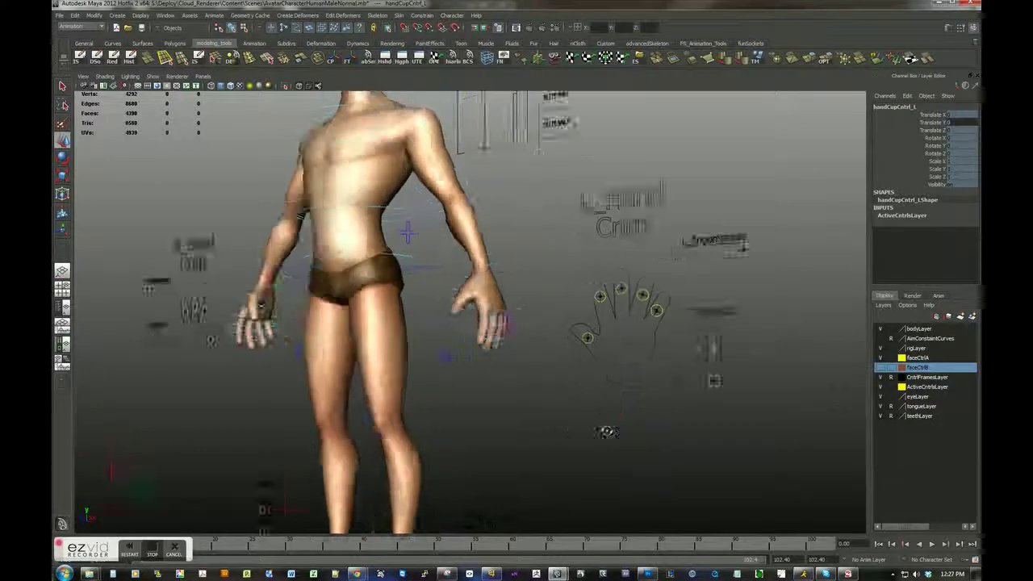
# Try out the L_Swivel slider of the L_FootCntrl on the left foot.
pyautogui.scroll(4, 622, 329)
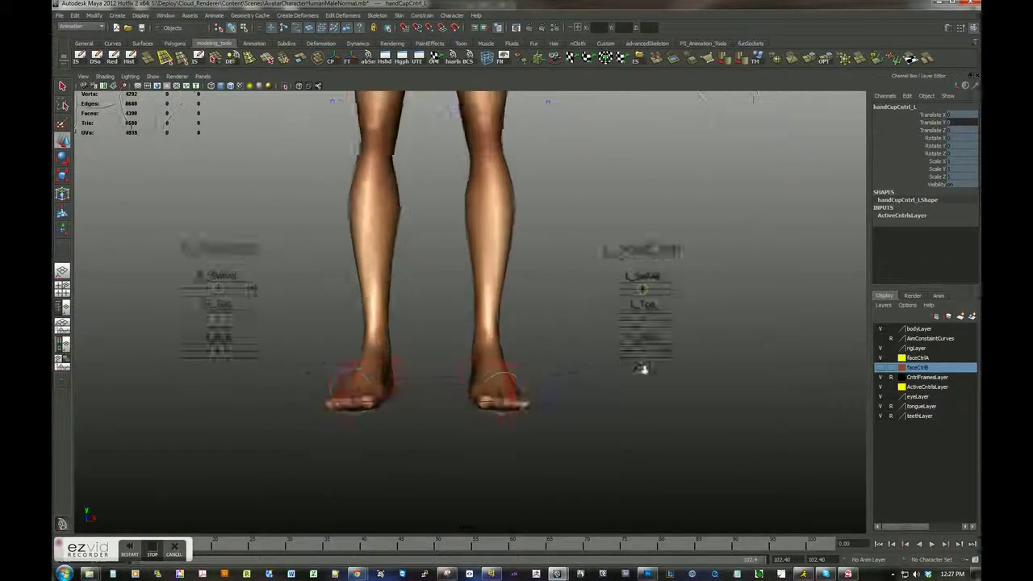
pyautogui.click(661, 285)
pyautogui.scroll(-5, 727, 316)
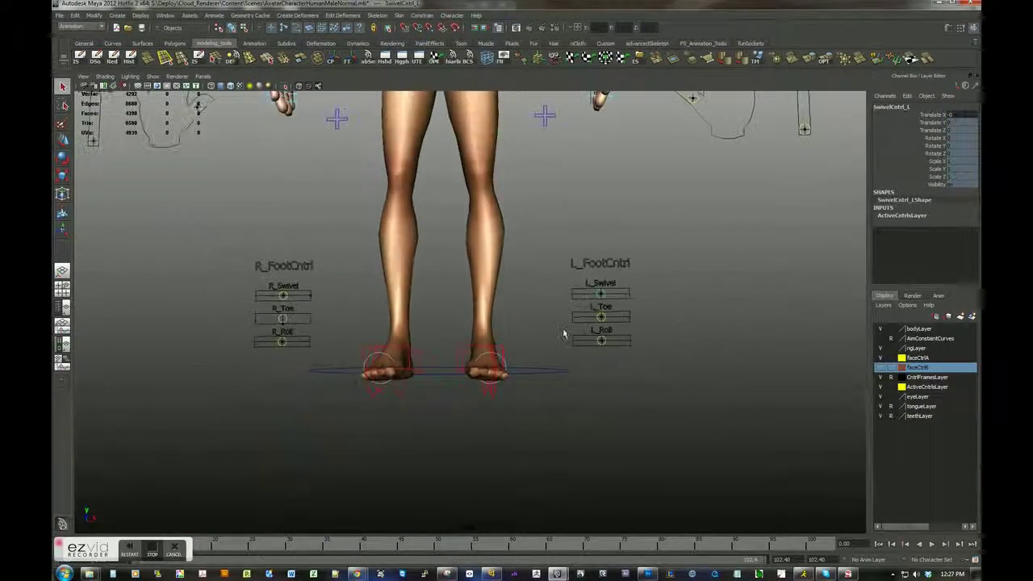
pyautogui.moveTo(578, 302); pyautogui.dragTo(640, 342)
# Try out the L_Toe and L_Roll sliders of the left foot, moving the roll to about 0.67 and -0.19.
pyautogui.click(578, 322)
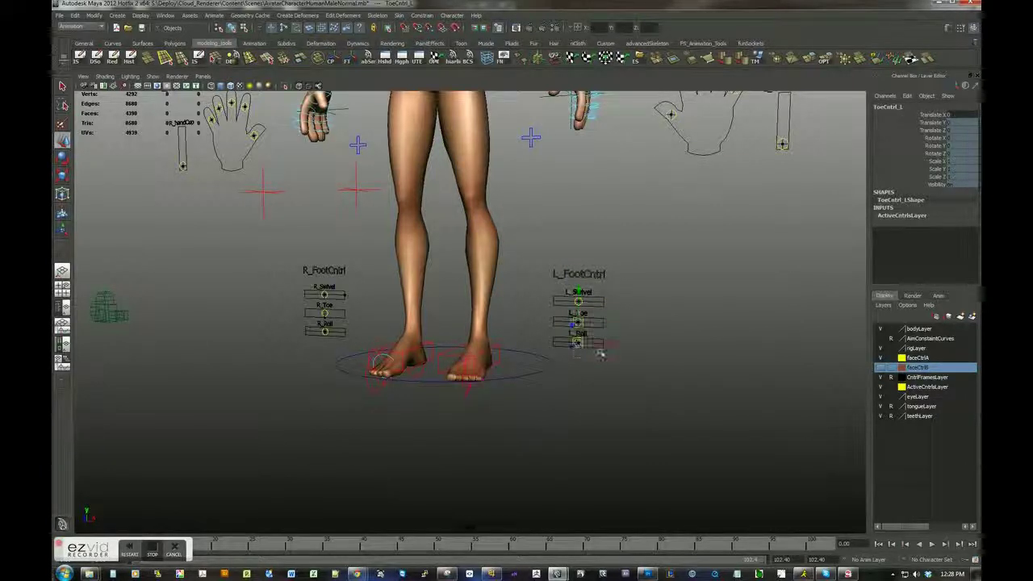
pyautogui.moveTo(622, 353); pyautogui.dragTo(563, 356)
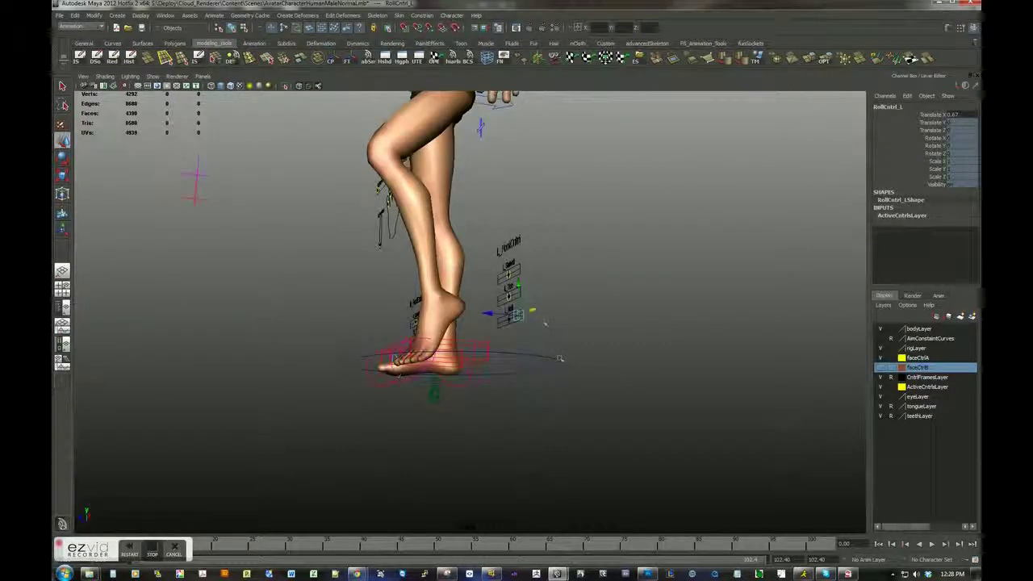
pyautogui.moveTo(539, 316); pyautogui.dragTo(563, 358)
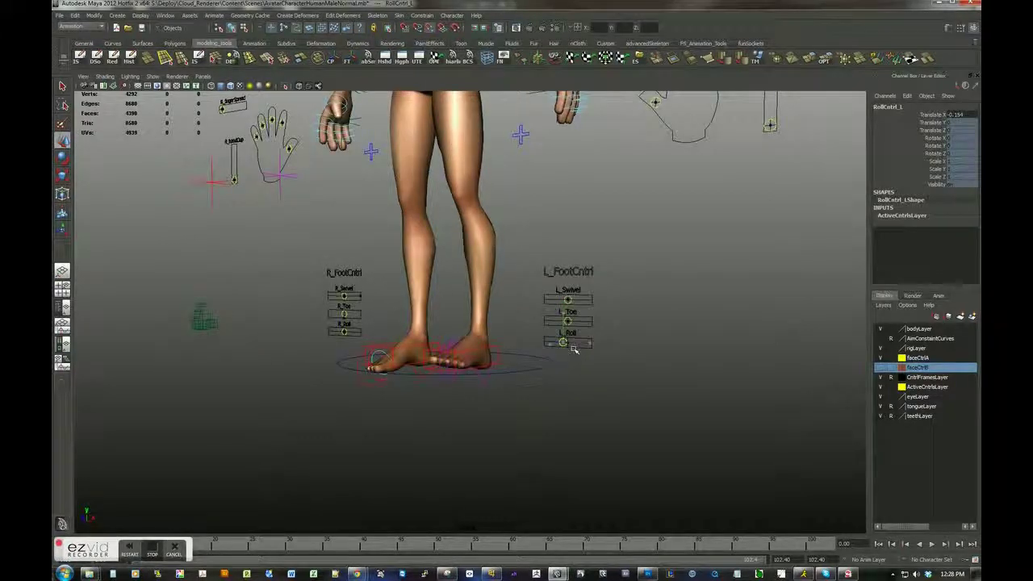
pyautogui.scroll(-5, 573, 355)
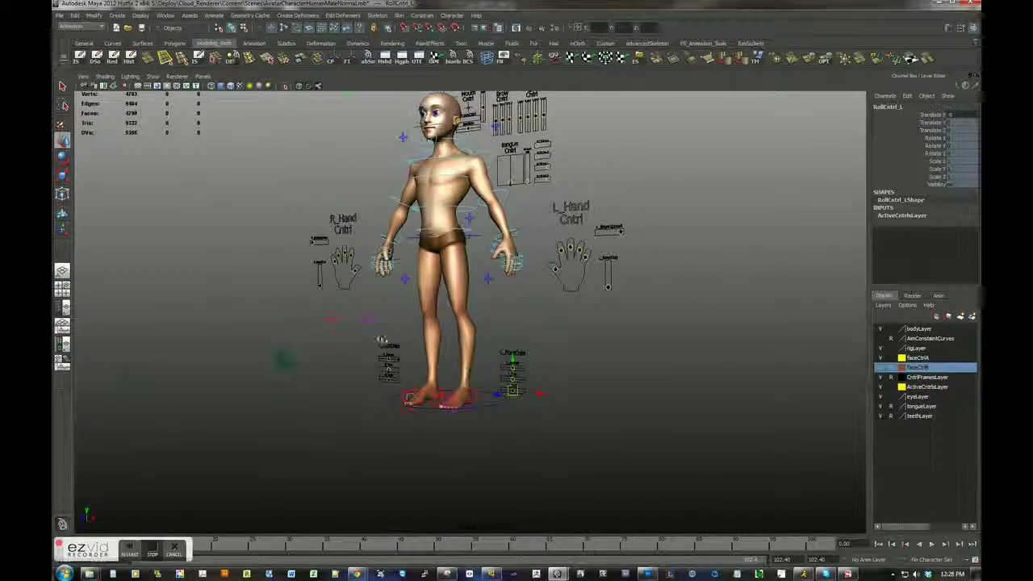
pyautogui.keyDown('alt'); pyautogui.moveTo(381, 339); pyautogui.dragTo(408, 354); pyautogui.keyUp('alt')
pyautogui.scroll(2, 432, 367)
pyautogui.scroll(4, 525, 355)
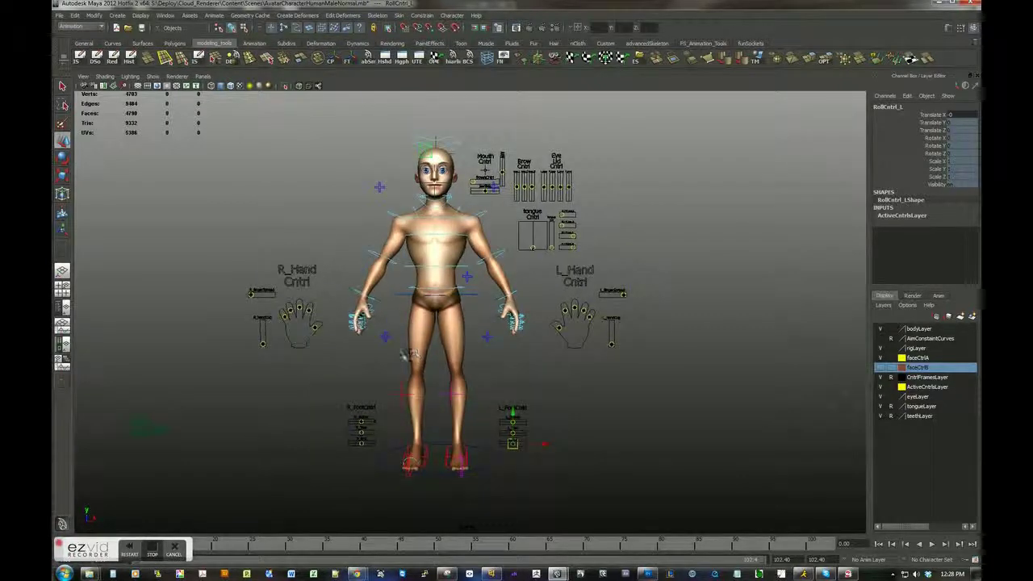